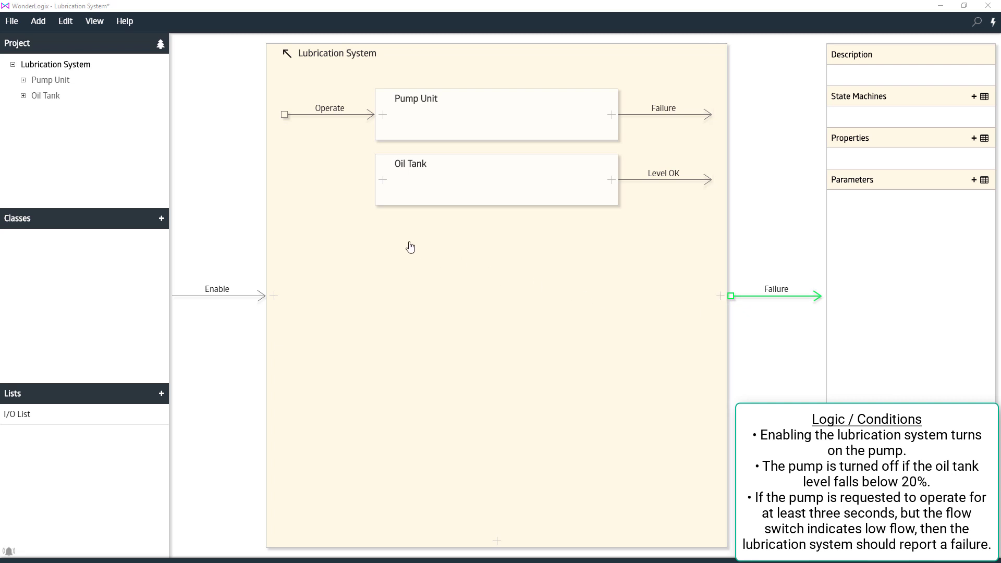
Step: Start a digital rule for the Pump Unit's Operate input using the "only while" condition type
{"action": "left_click", "coordinate": [284, 115]}
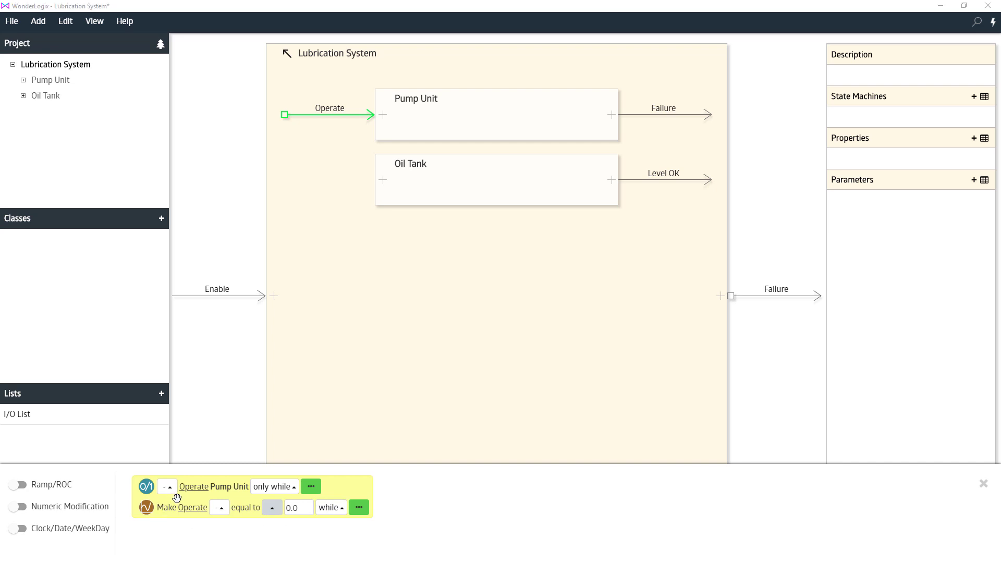
{"action": "left_click", "coordinate": [312, 491]}
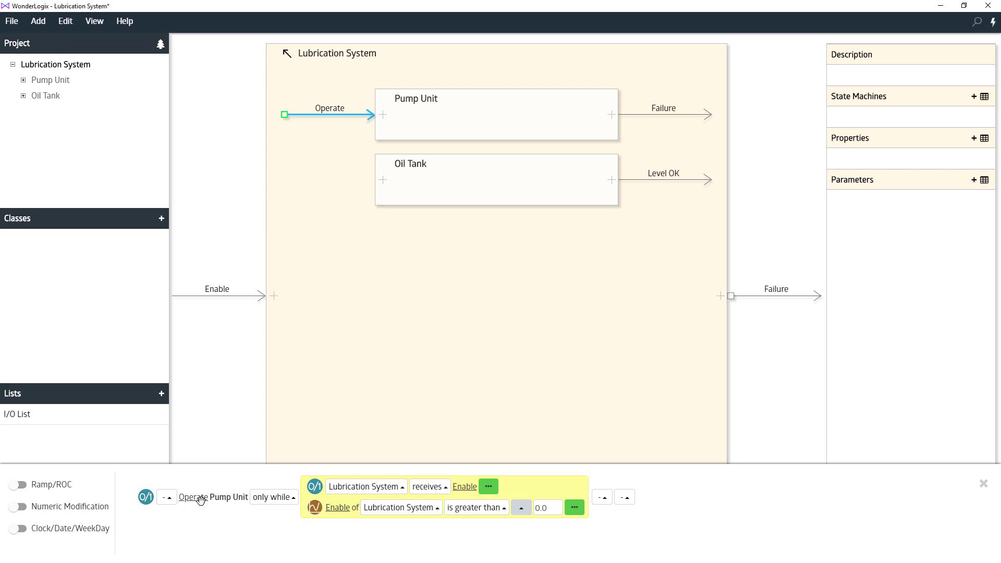
{"action": "left_click", "coordinate": [167, 498]}
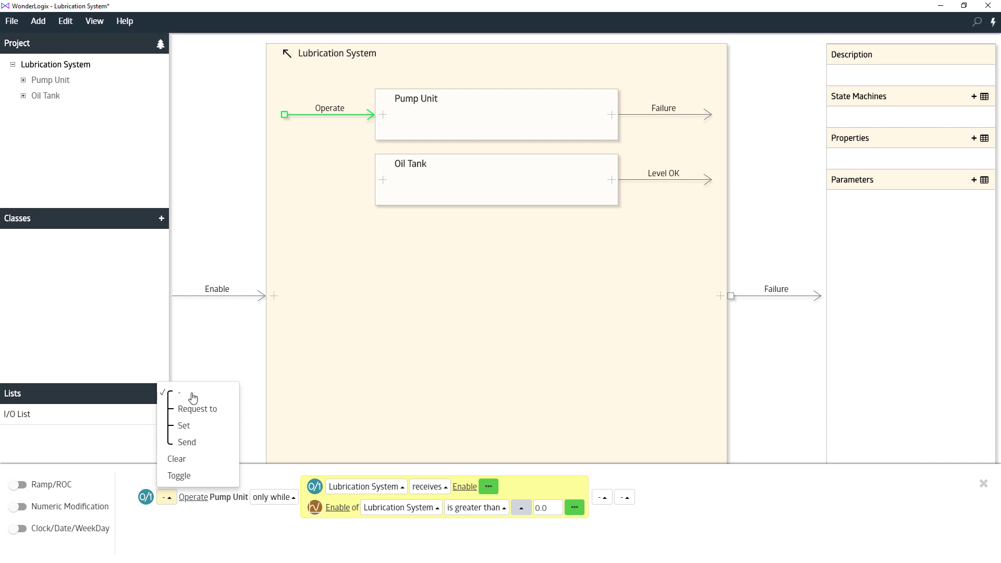
{"action": "left_click", "coordinate": [189, 414]}
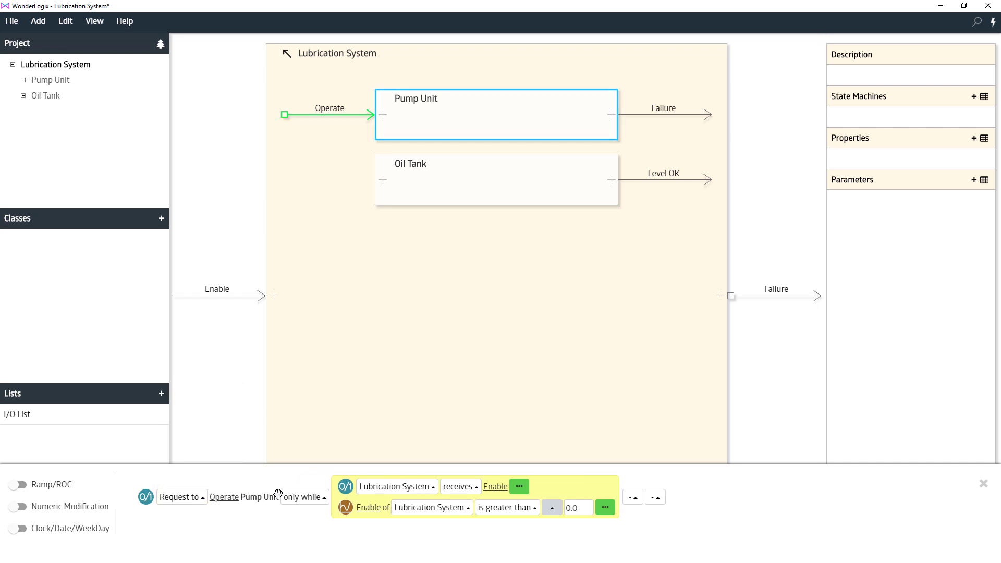
{"action": "left_click", "coordinate": [200, 497]}
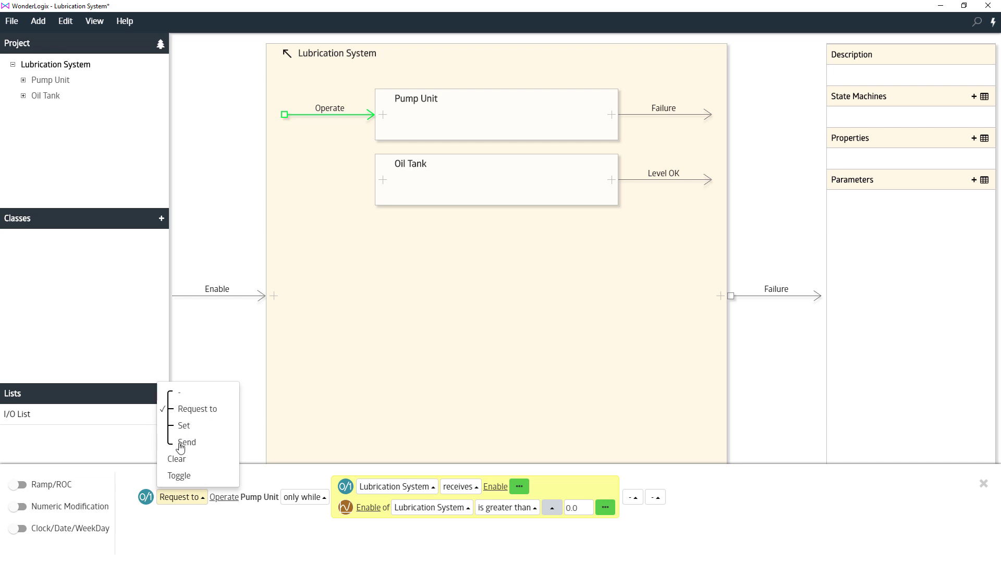
{"action": "left_click", "coordinate": [210, 519]}
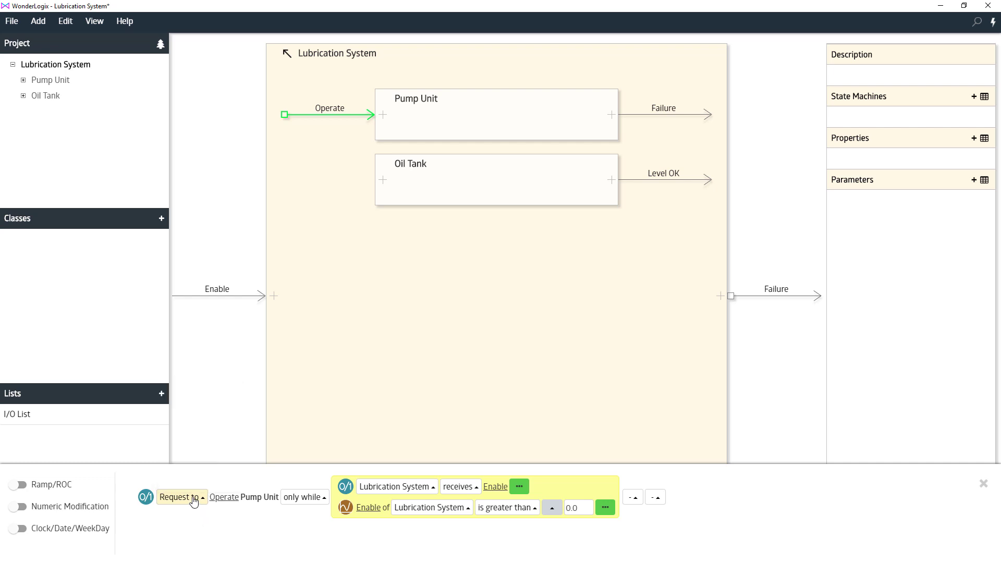
{"action": "left_click", "coordinate": [193, 499]}
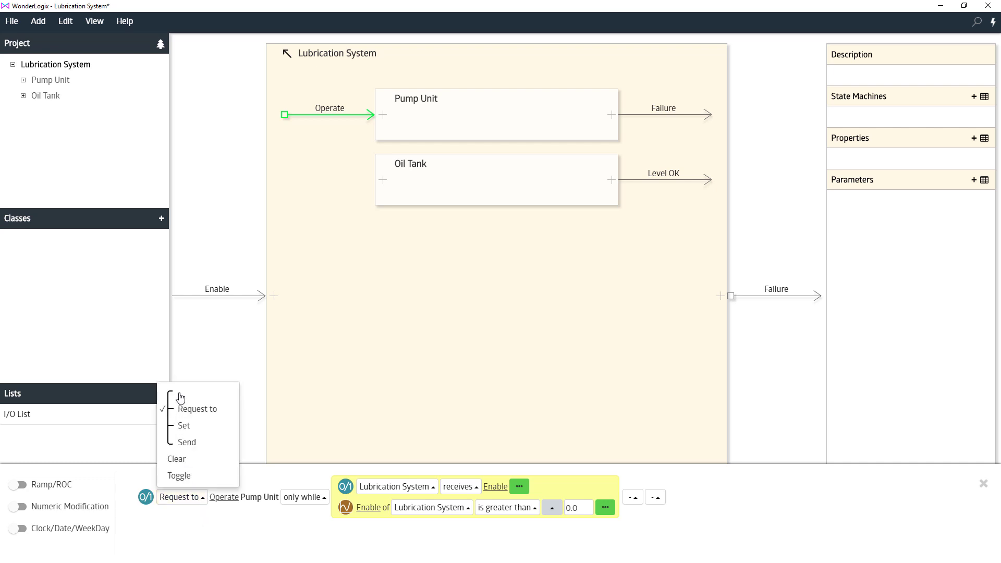
{"action": "left_click", "coordinate": [180, 398]}
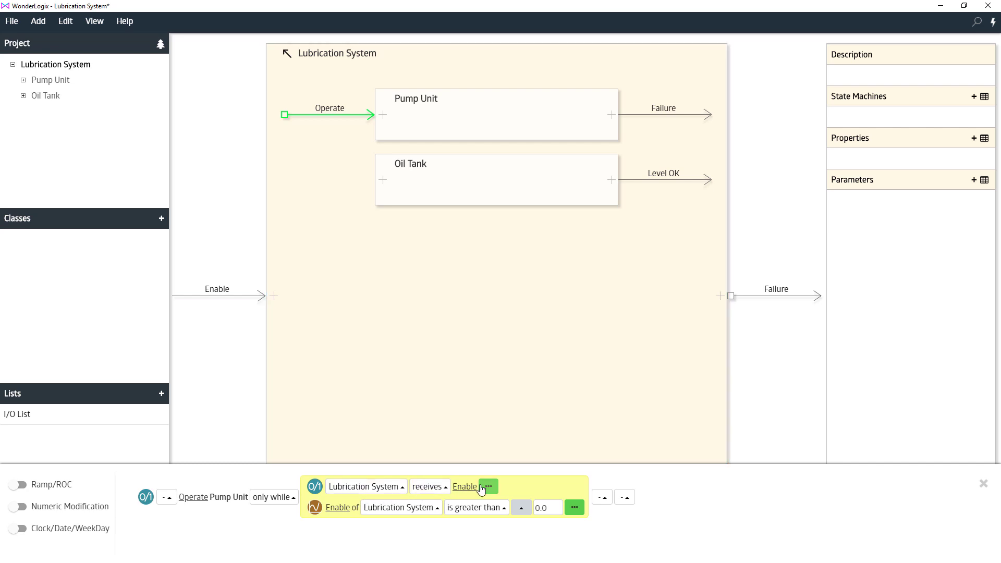
Step: Complete the Pump Unit's Operate rule with the digital condition "Lubrication System receives Enable" and save it
{"action": "left_click", "coordinate": [403, 491]}
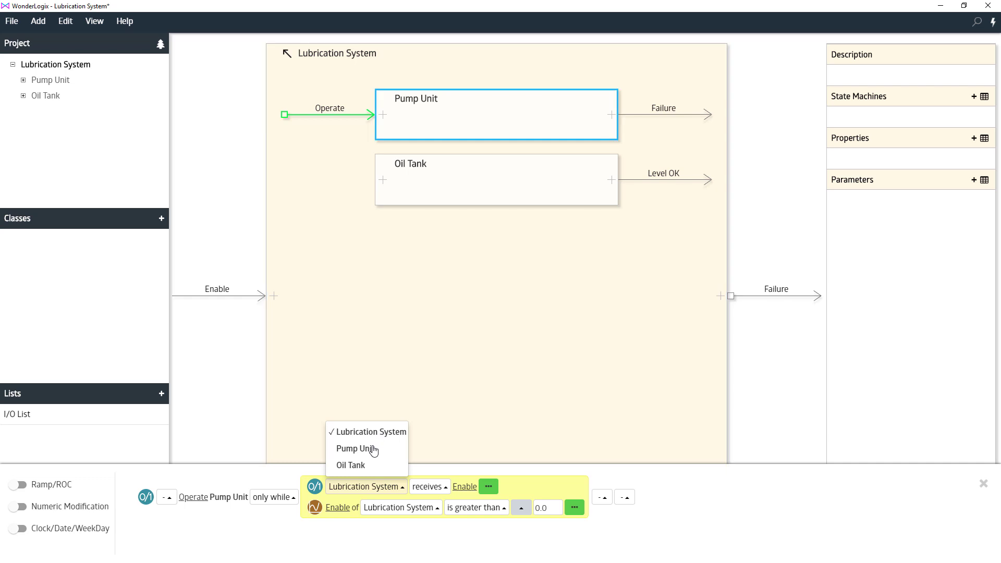
{"action": "left_click", "coordinate": [354, 488]}
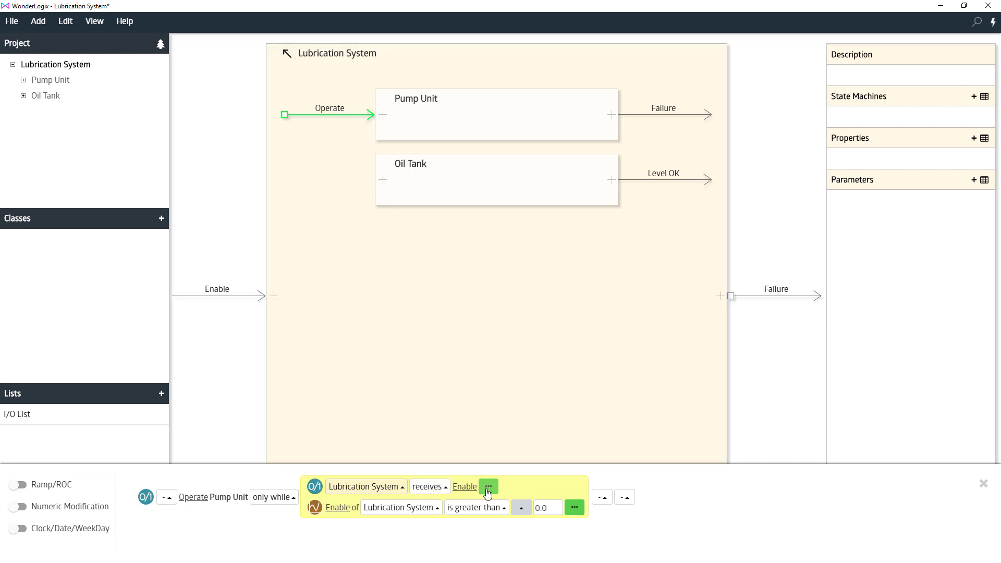
{"action": "left_click", "coordinate": [489, 486]}
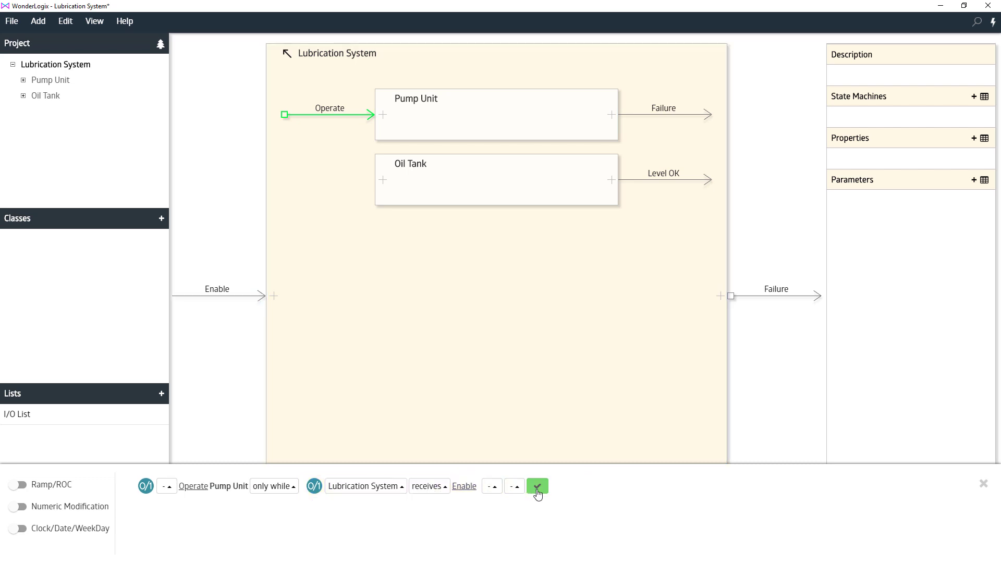
{"action": "left_click", "coordinate": [537, 488]}
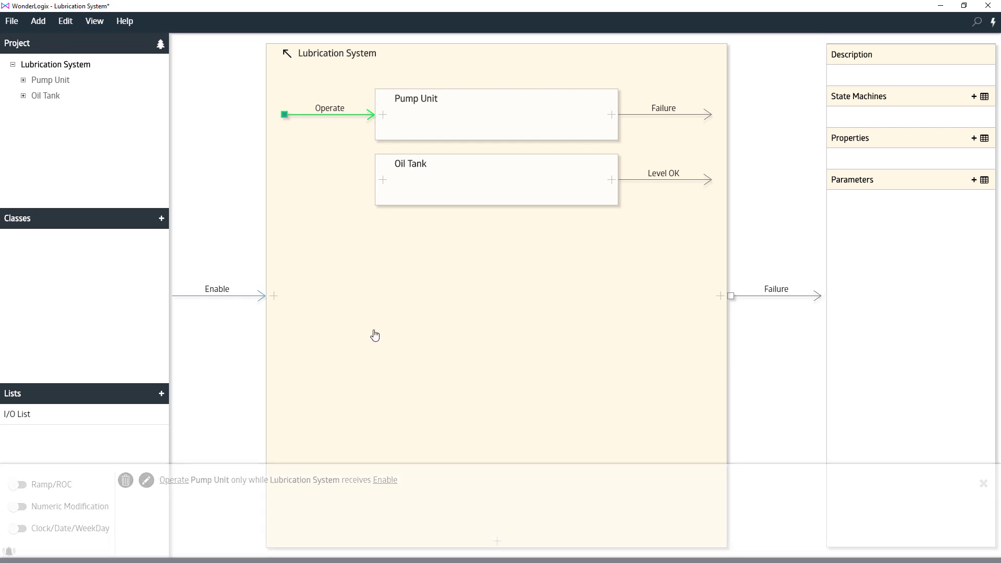
Step: Inside the Pump Unit, link its Operate input to the Pump's Operate so the Pump operates only while Pump Unit receives Operate
{"action": "double_click", "coordinate": [465, 113]}
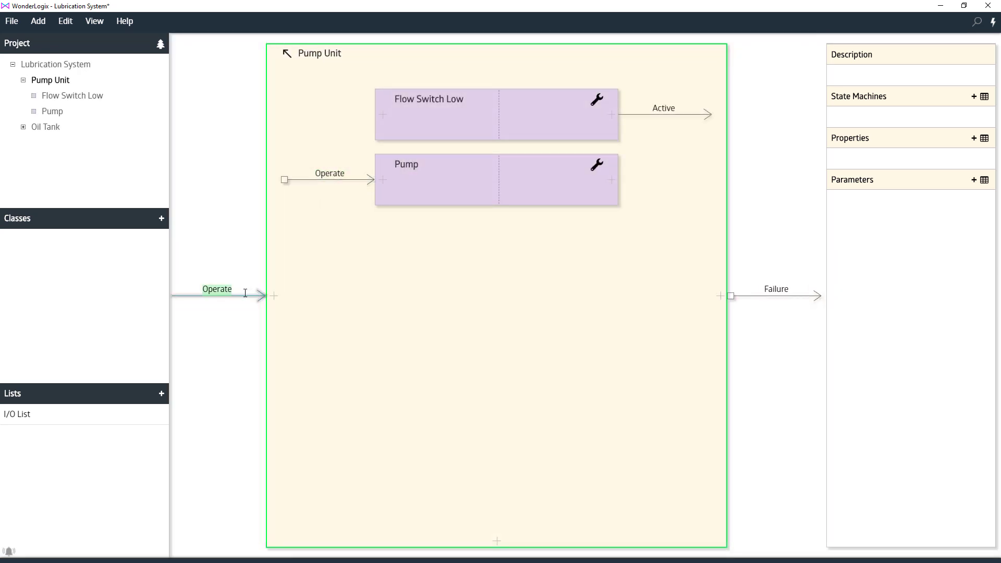
{"action": "mouse_move", "coordinate": [245, 293]}
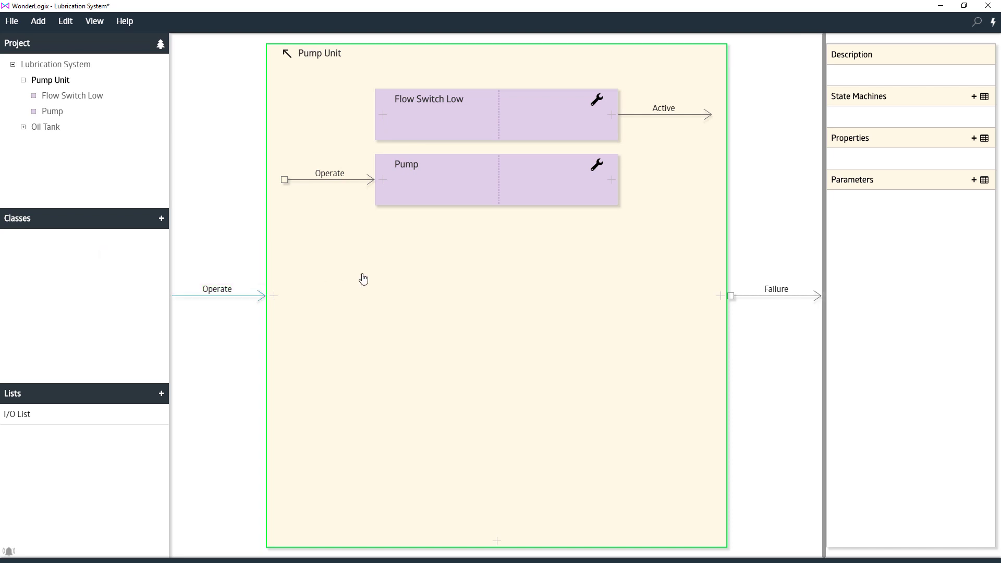
{"action": "left_click", "coordinate": [263, 296]}
{"action": "left_click_drag", "start_coordinate": [263, 296], "coordinate": [285, 179]}
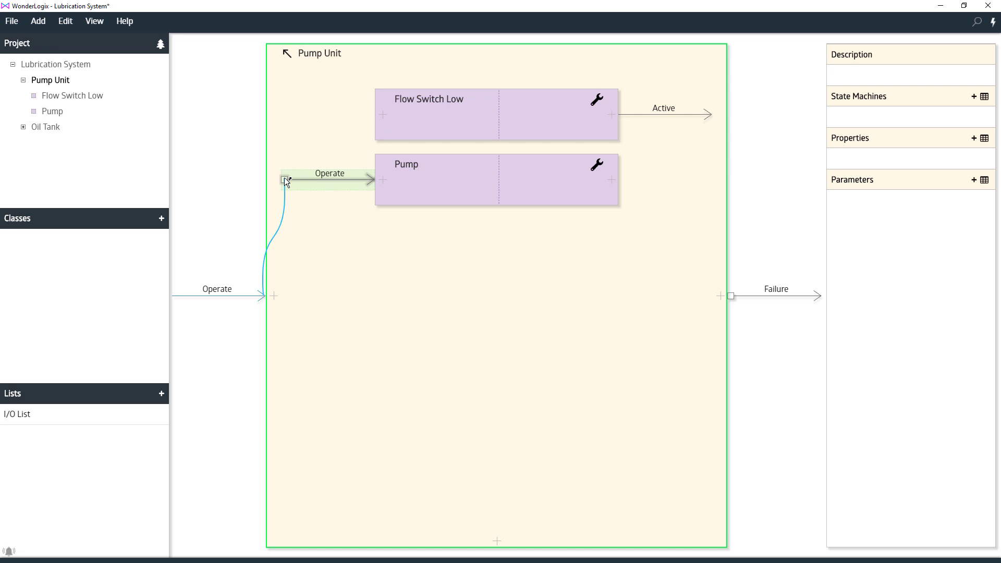
{"action": "left_click_drag", "start_coordinate": [285, 178], "coordinate": [285, 179]}
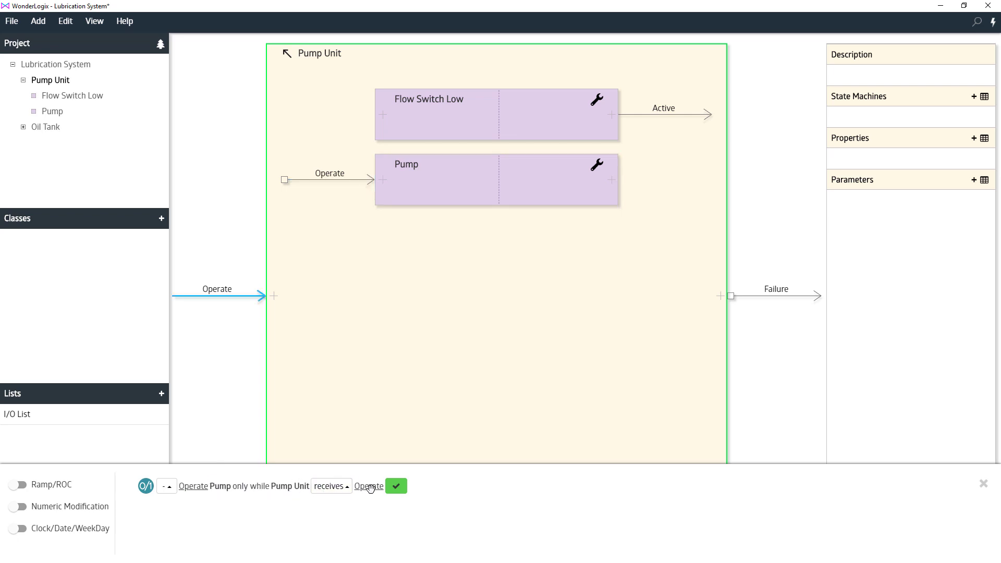
{"action": "left_click", "coordinate": [397, 487]}
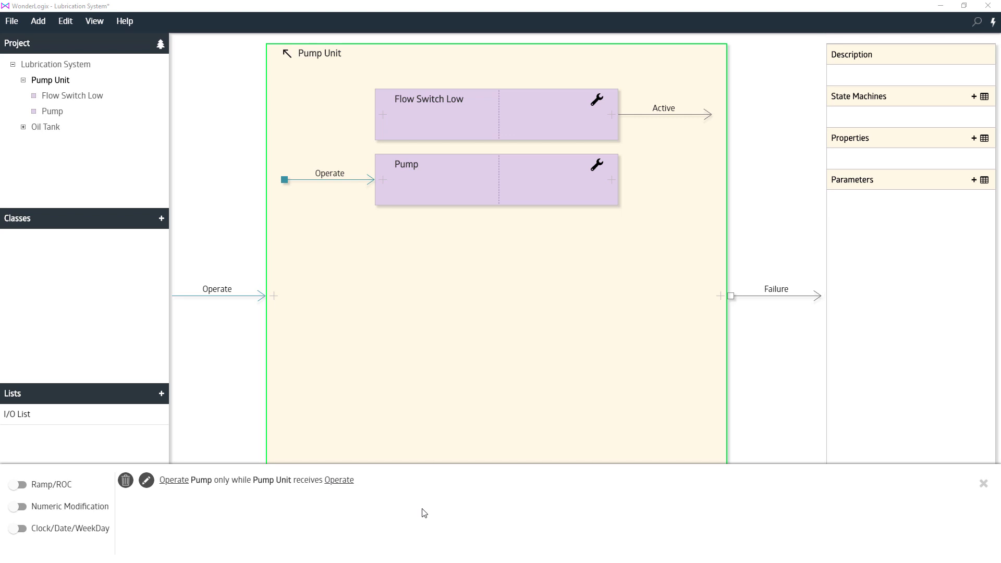
{"action": "left_click", "coordinate": [984, 485]}
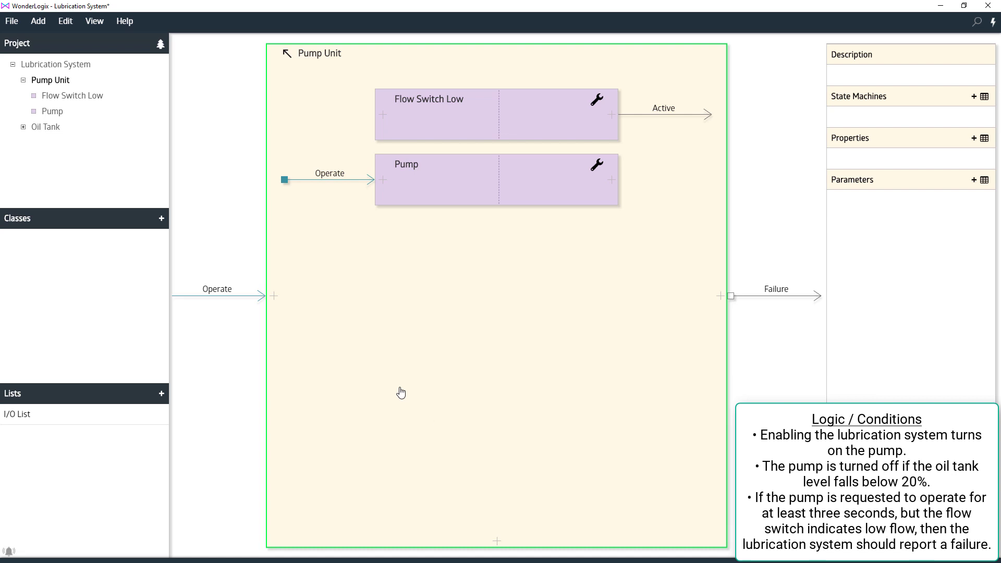
Step: Inside the Oil Tank, create a rule reporting Level OK only while the Level Transmitter's Reading is greater than 20
{"action": "left_click", "coordinate": [289, 56]}
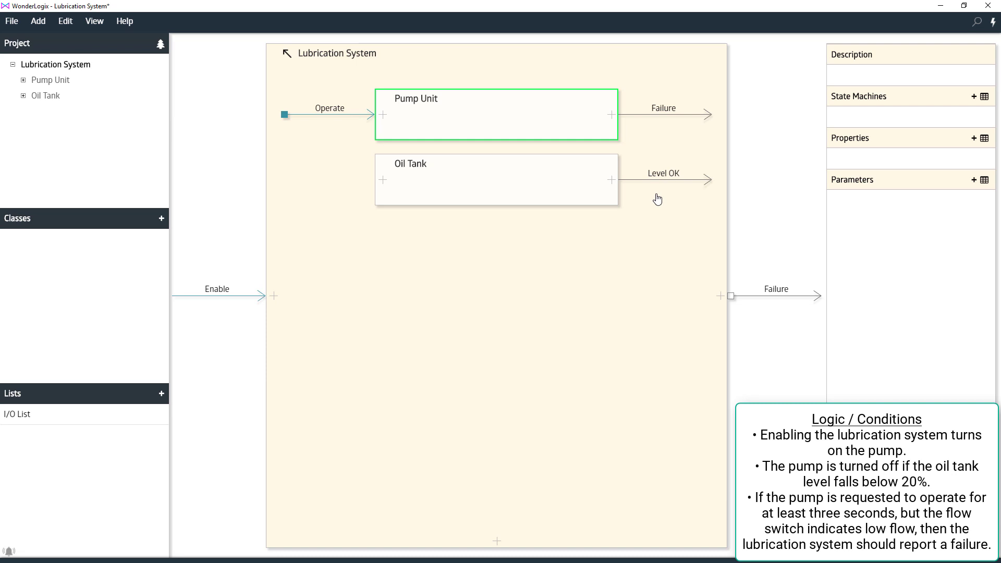
{"action": "mouse_move", "coordinate": [663, 183]}
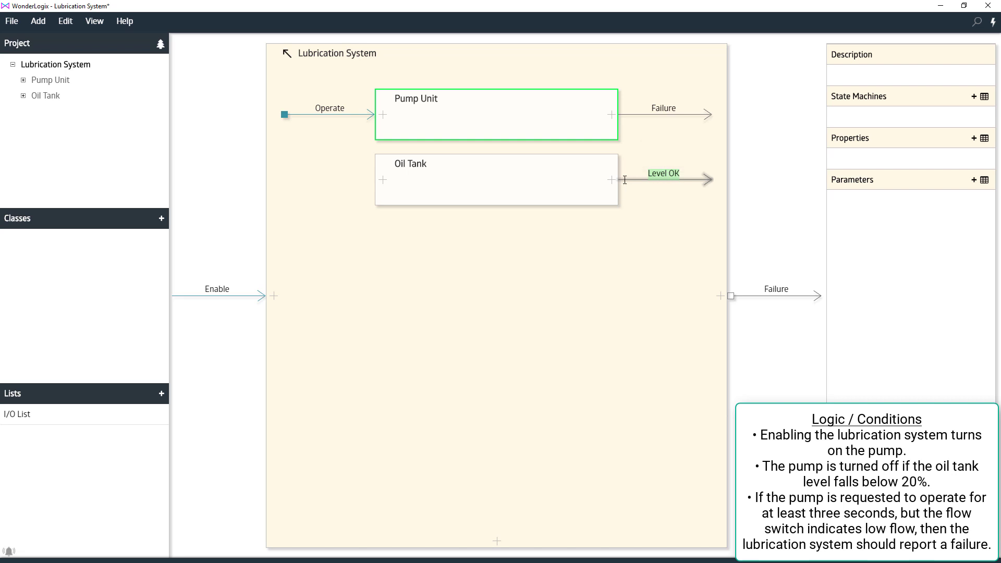
{"action": "double_click", "coordinate": [507, 190]}
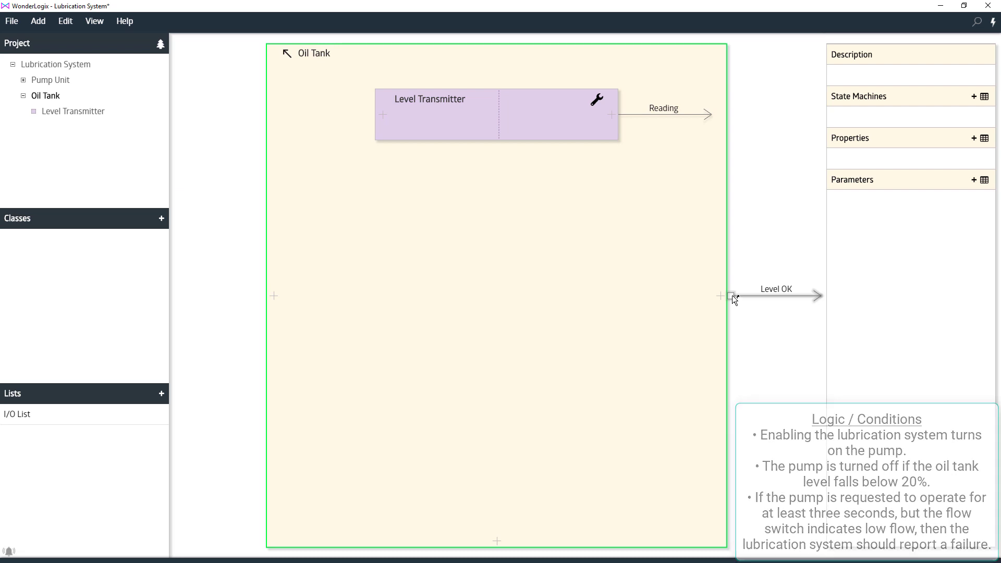
{"action": "left_click", "coordinate": [732, 297]}
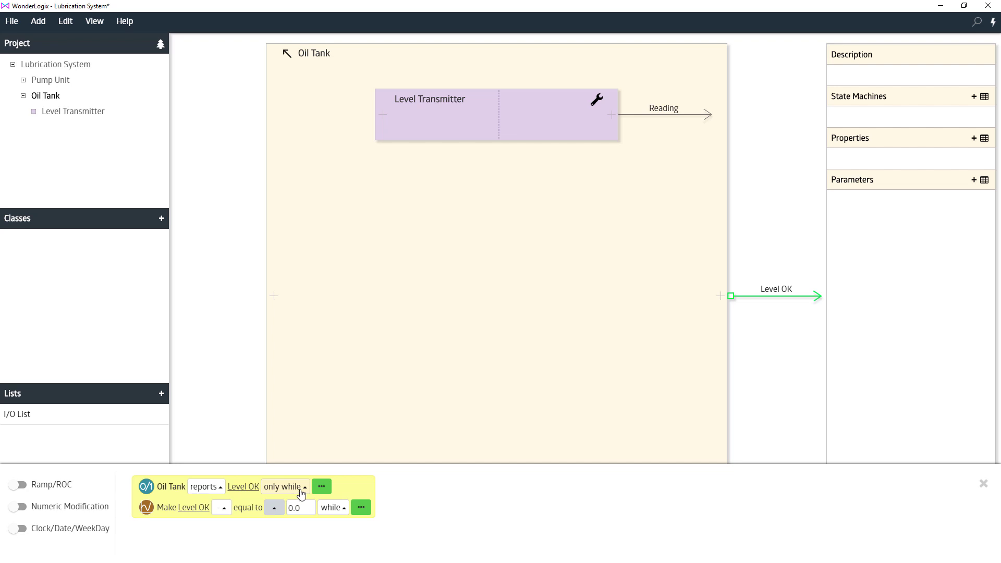
{"action": "left_click", "coordinate": [321, 488]}
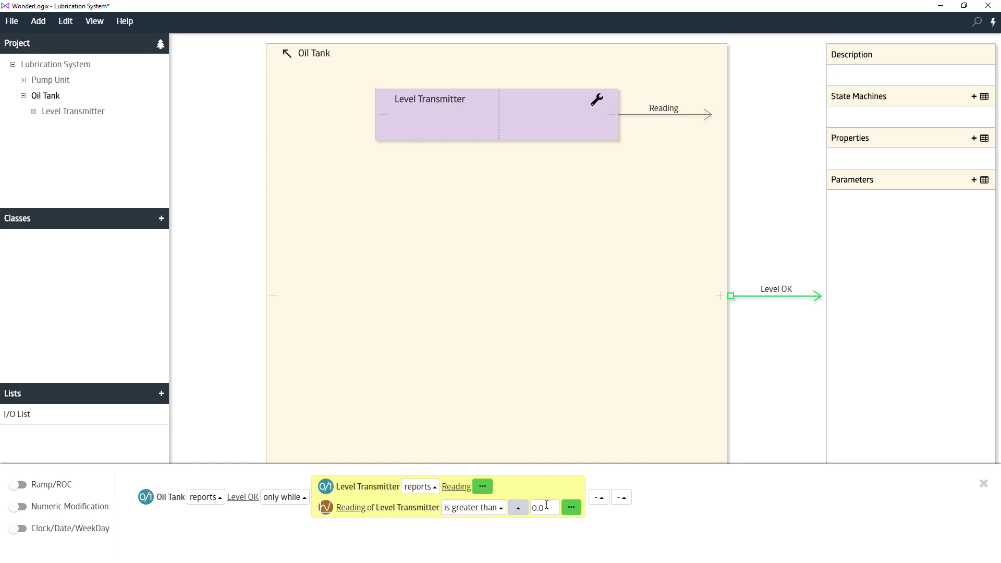
{"action": "left_click_drag", "start_coordinate": [546, 505], "coordinate": [533, 507]}
{"action": "type", "text": "20"}
{"action": "left_click", "coordinate": [575, 514]}
{"action": "left_click", "coordinate": [577, 517]}
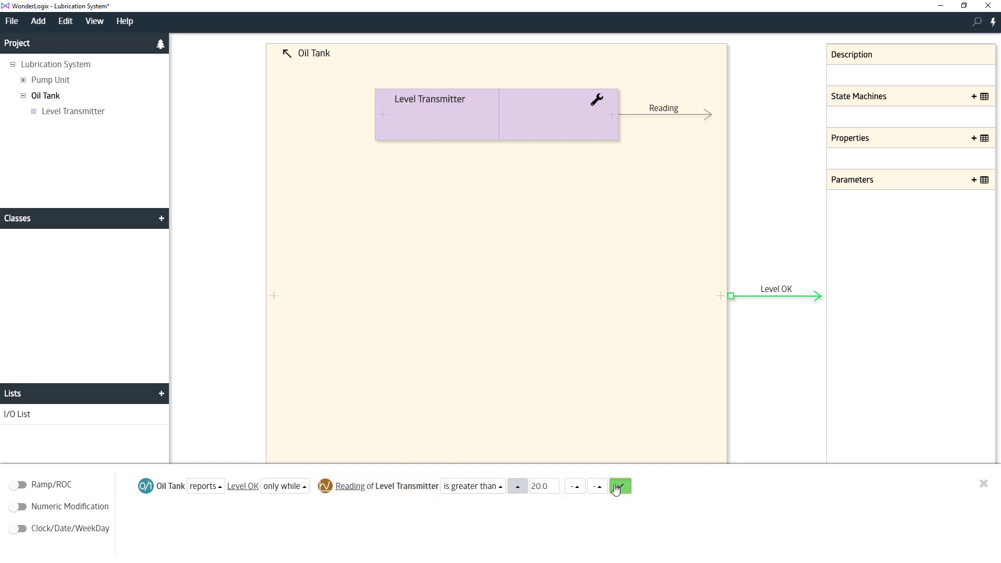
{"action": "left_click", "coordinate": [619, 484]}
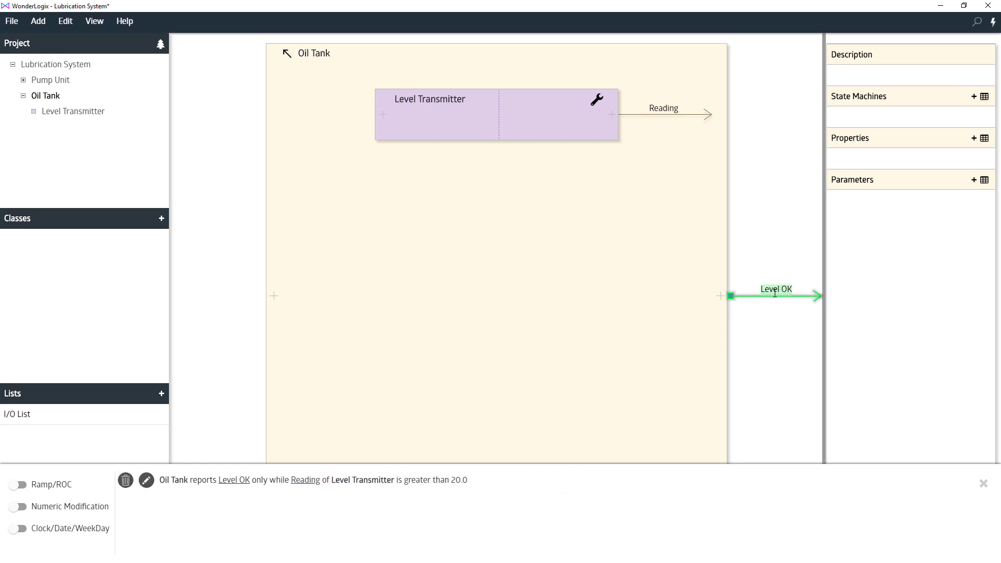
{"action": "mouse_move", "coordinate": [776, 291]}
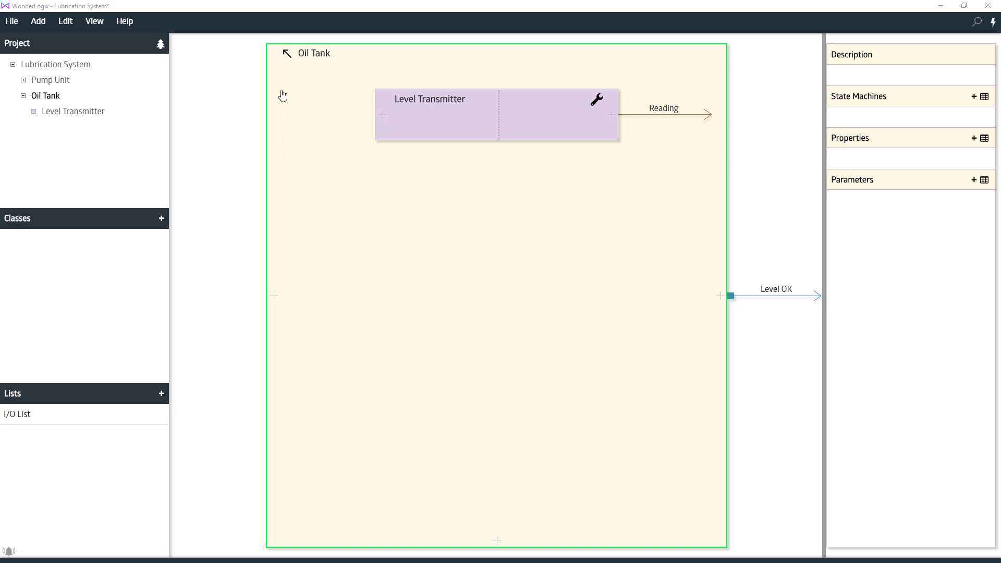
Step: Edit the Pump Unit's Operate rule in the Lubrication System and extend it with an "and" condition
{"action": "left_click", "coordinate": [286, 53]}
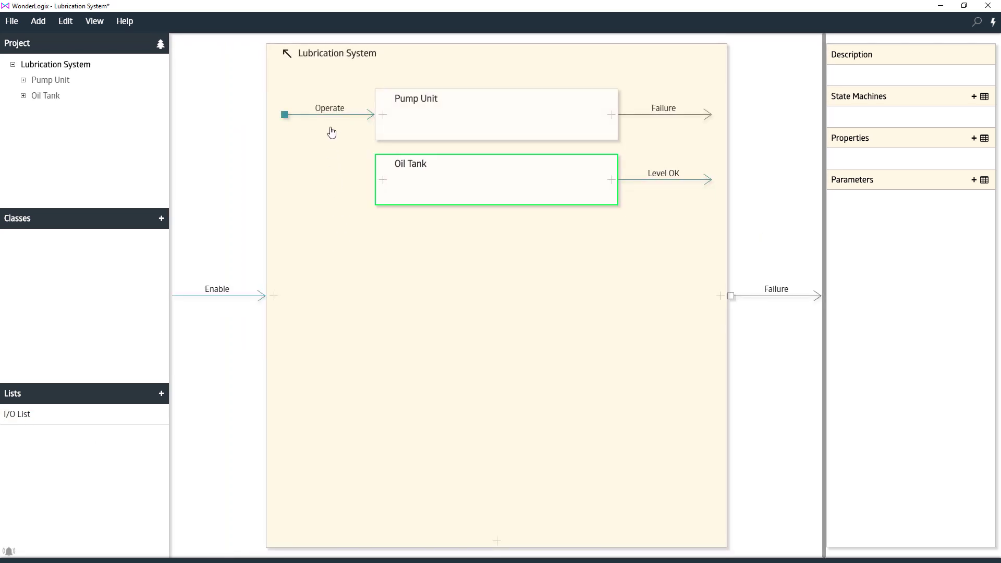
{"action": "mouse_move", "coordinate": [316, 109]}
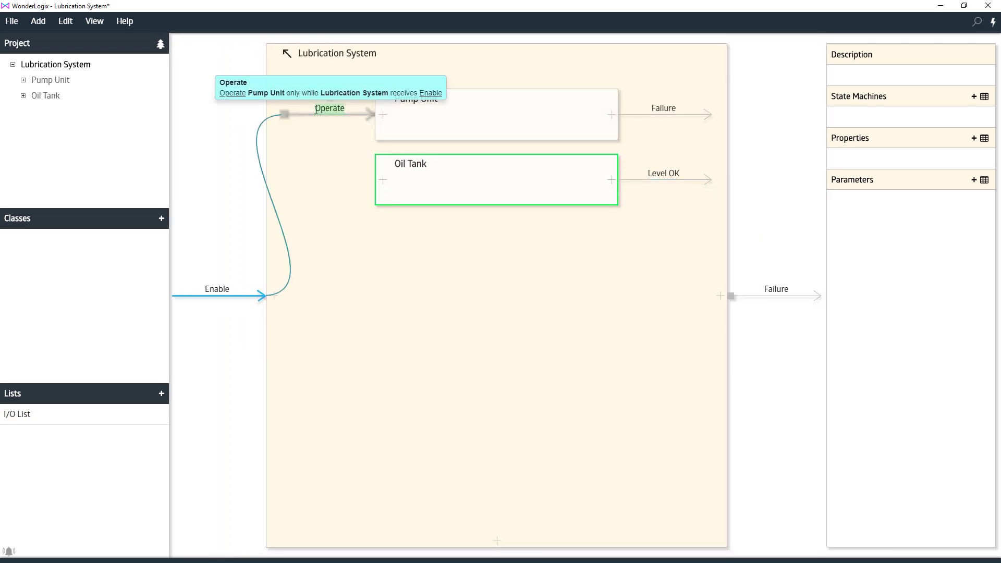
{"action": "left_click", "coordinate": [284, 115]}
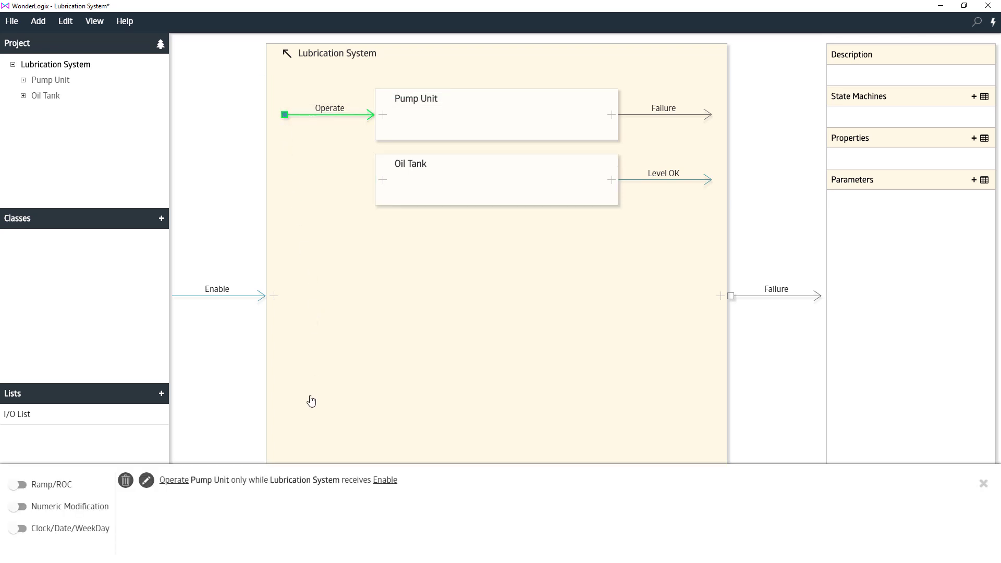
{"action": "left_click", "coordinate": [147, 480]}
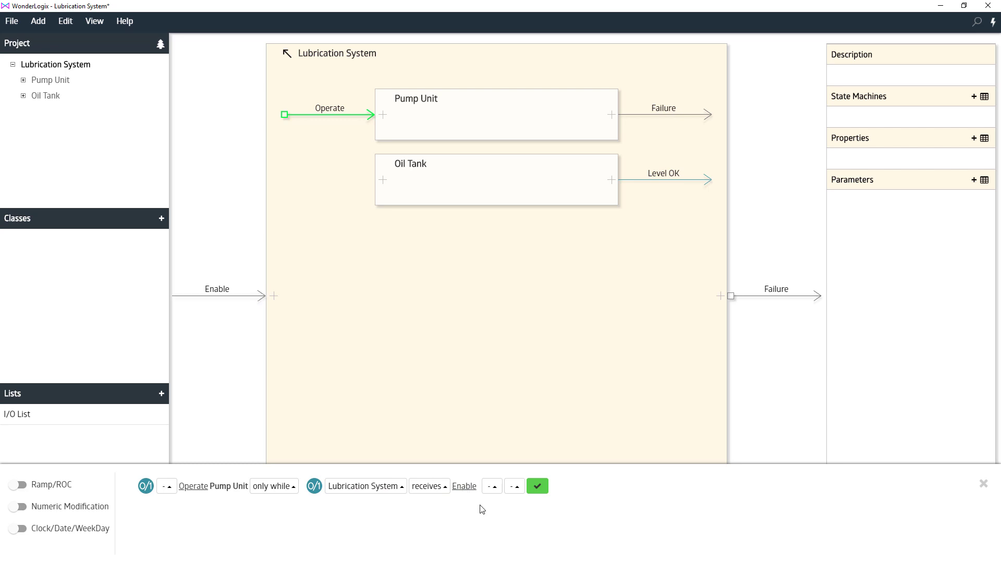
{"action": "left_click", "coordinate": [517, 491]}
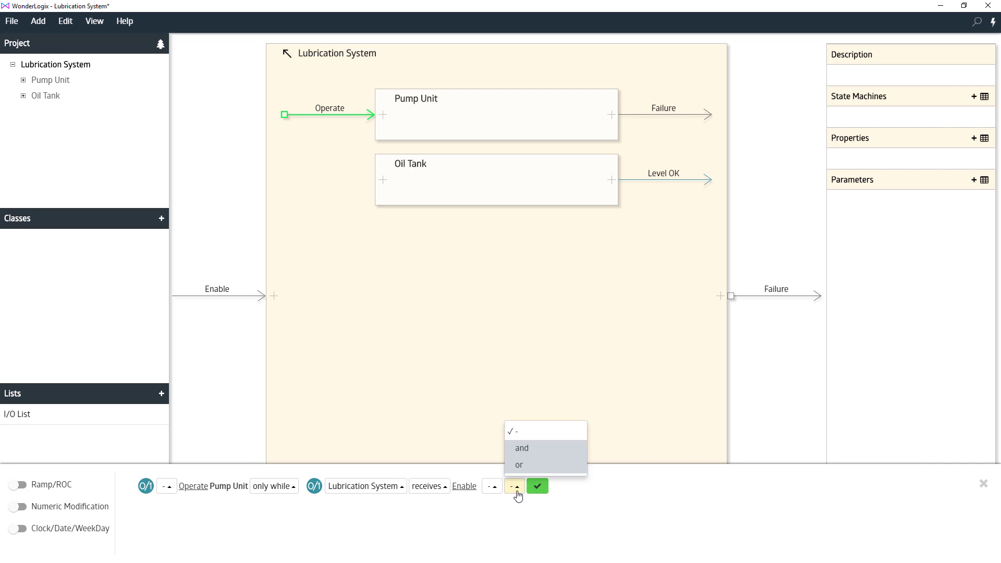
{"action": "left_click", "coordinate": [521, 449]}
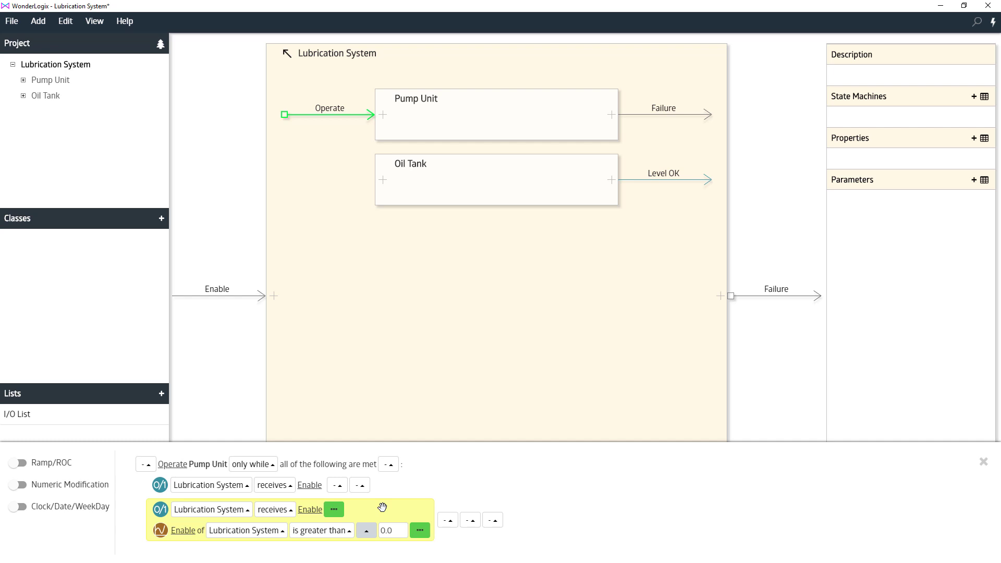
Step: Set the Operate rule's second condition to "Oil Tank reports Level OK" and save the rule
{"action": "left_click", "coordinate": [223, 512]}
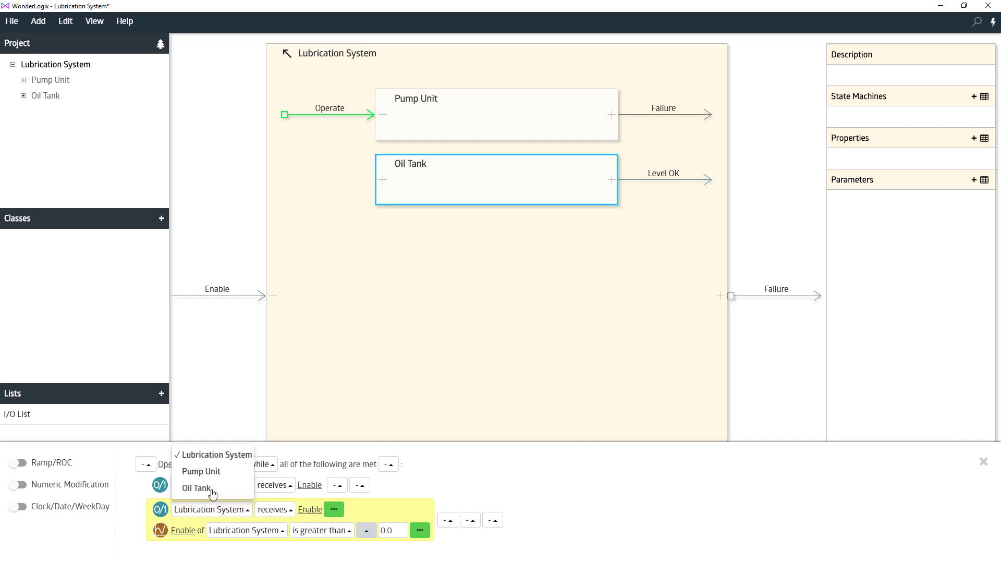
{"action": "left_click", "coordinate": [196, 489]}
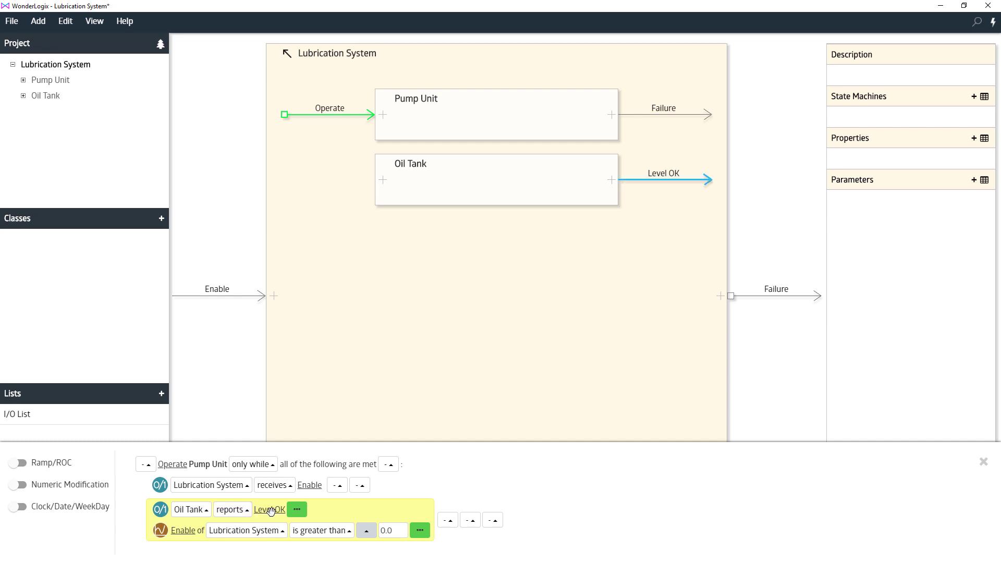
{"action": "left_click", "coordinate": [230, 512]}
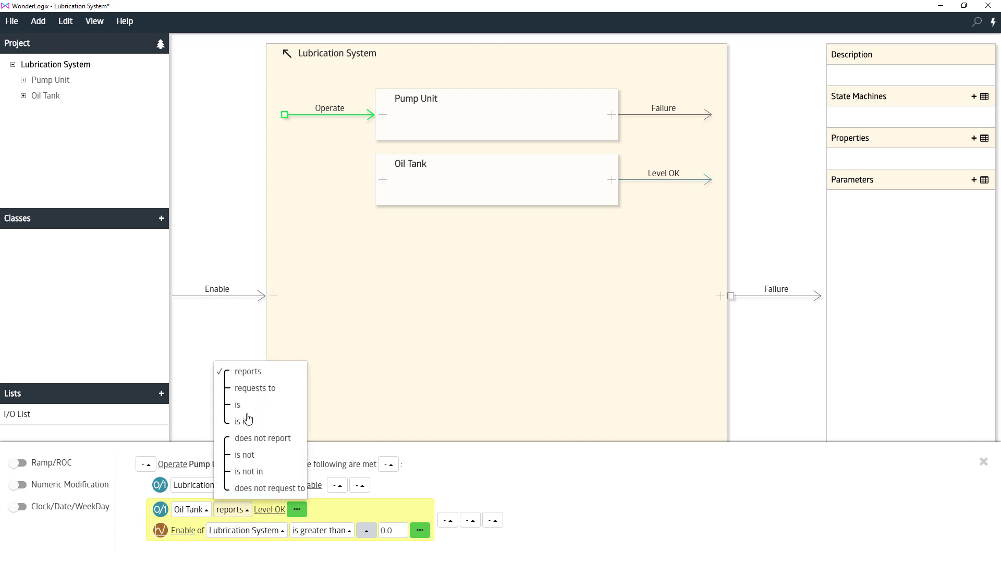
{"action": "left_click", "coordinate": [230, 513]}
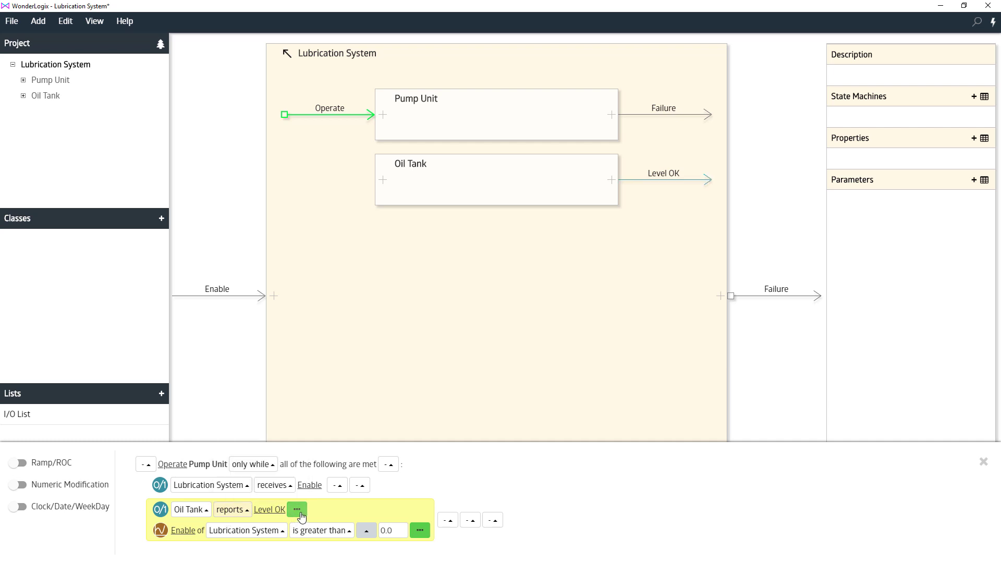
{"action": "left_click", "coordinate": [300, 514]}
{"action": "left_click", "coordinate": [375, 513]}
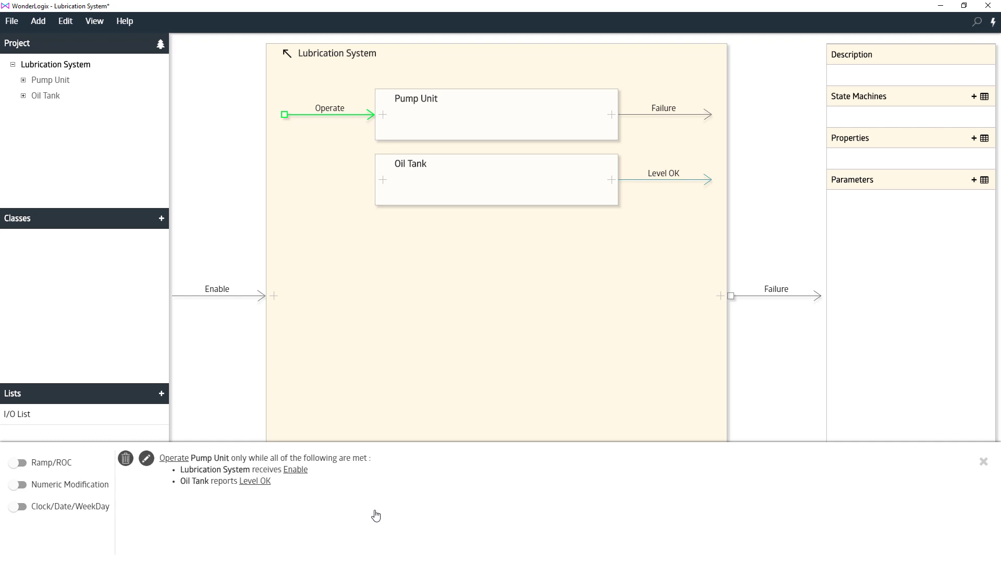